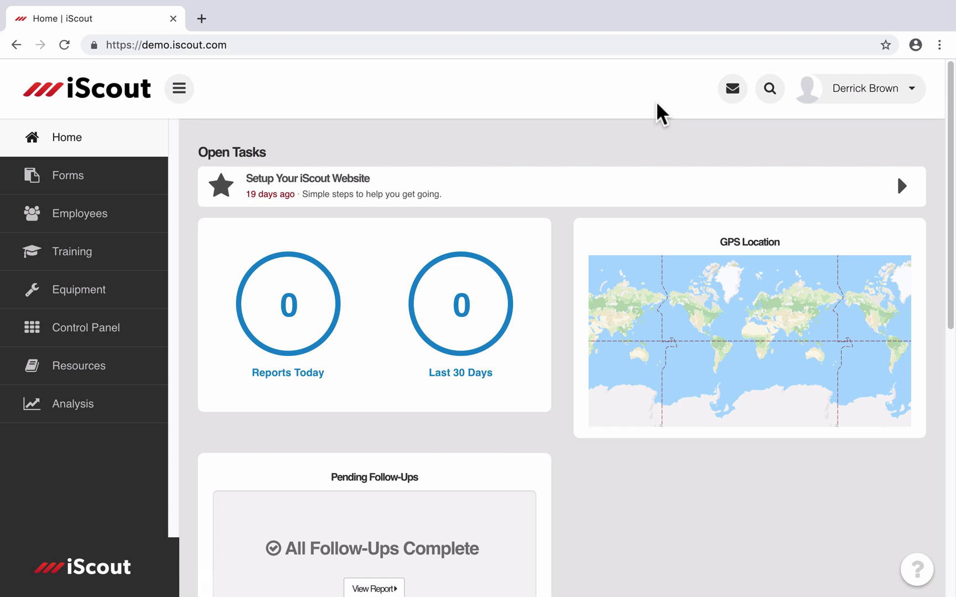
# Step: Open My Profile from the user-name menu to see the signed-in user's employee details
pyautogui.click(624, 129)
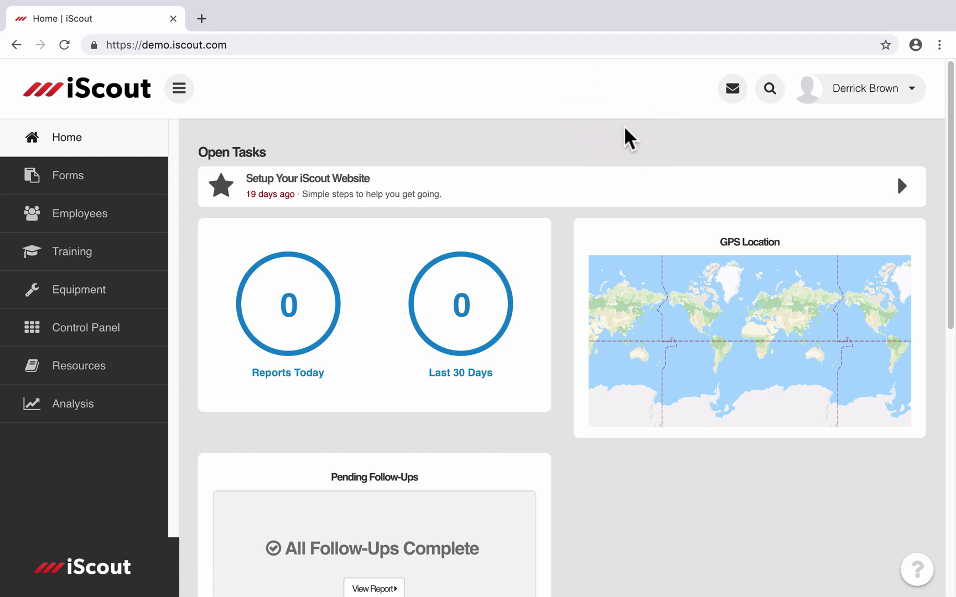
pyautogui.click(885, 95)
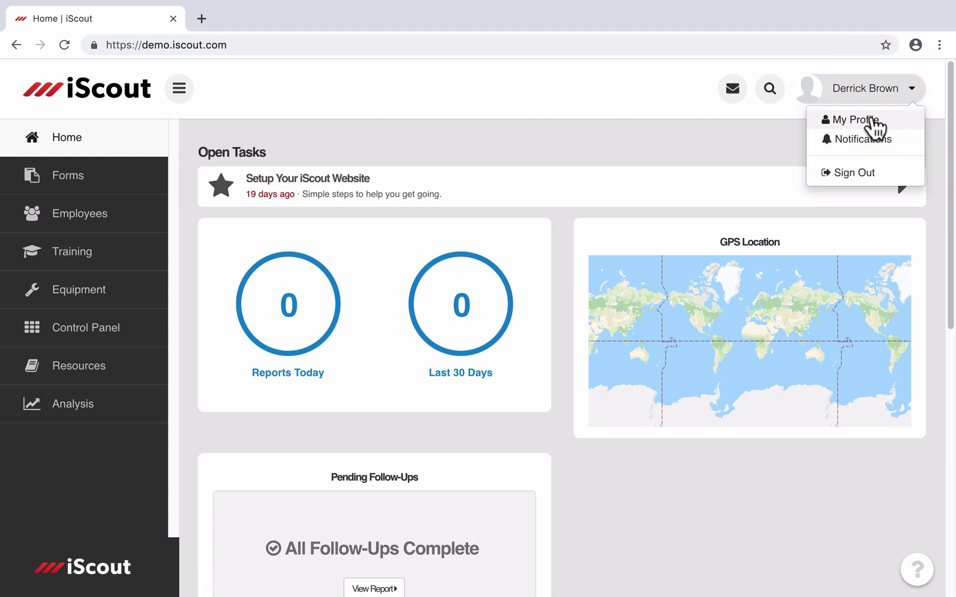
pyautogui.click(871, 121)
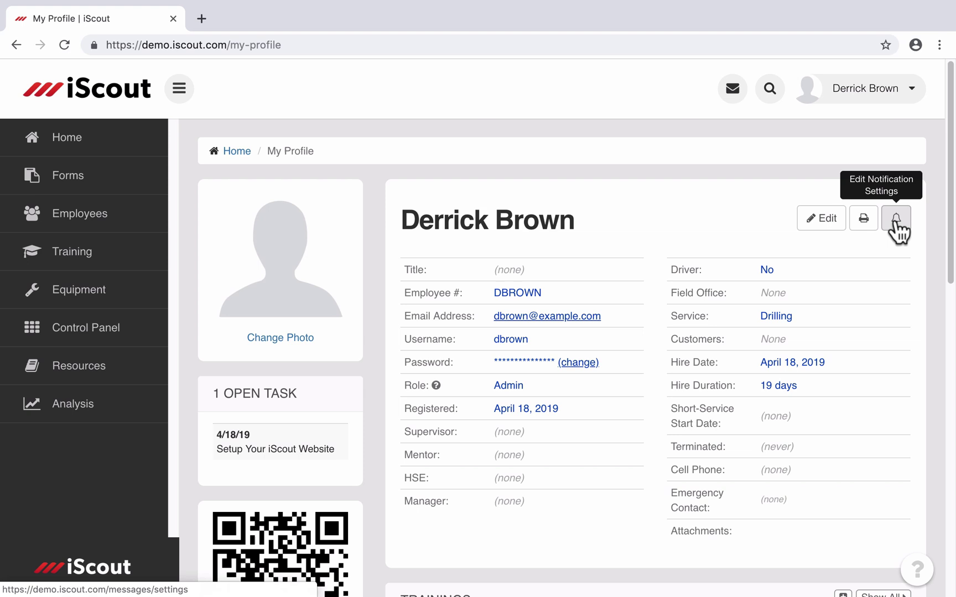
pyautogui.click(734, 91)
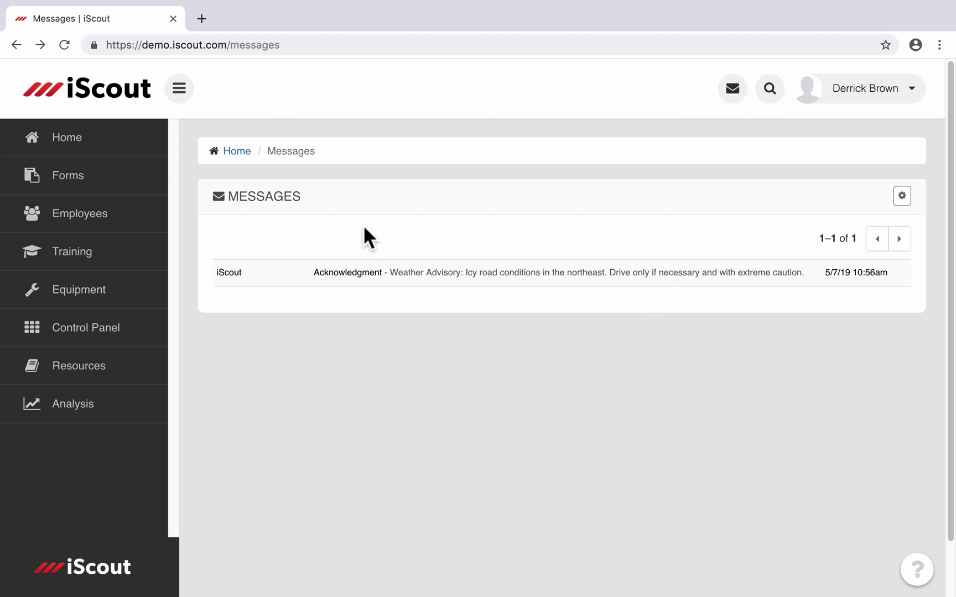
pyautogui.click(360, 272)
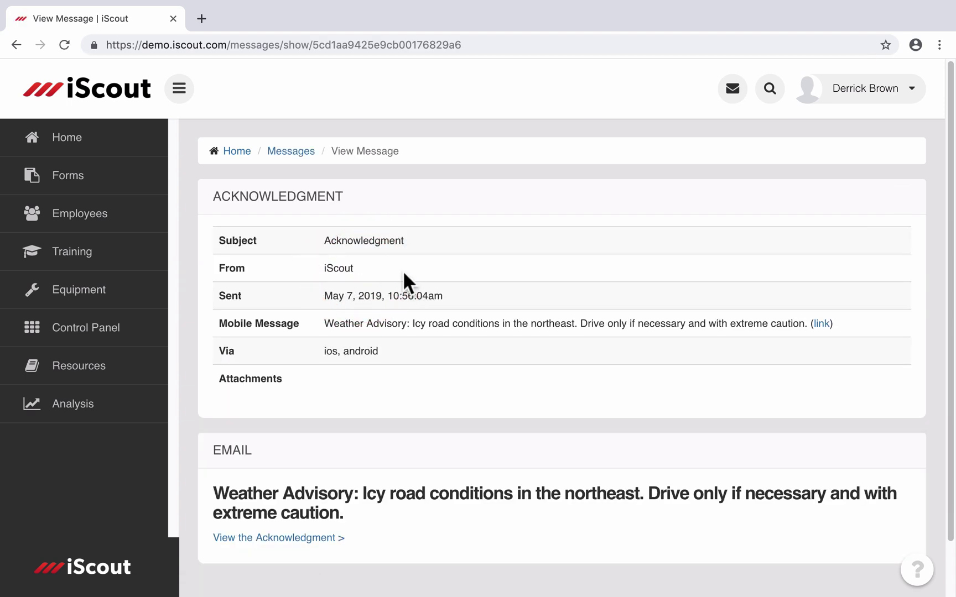
pyautogui.click(16, 44)
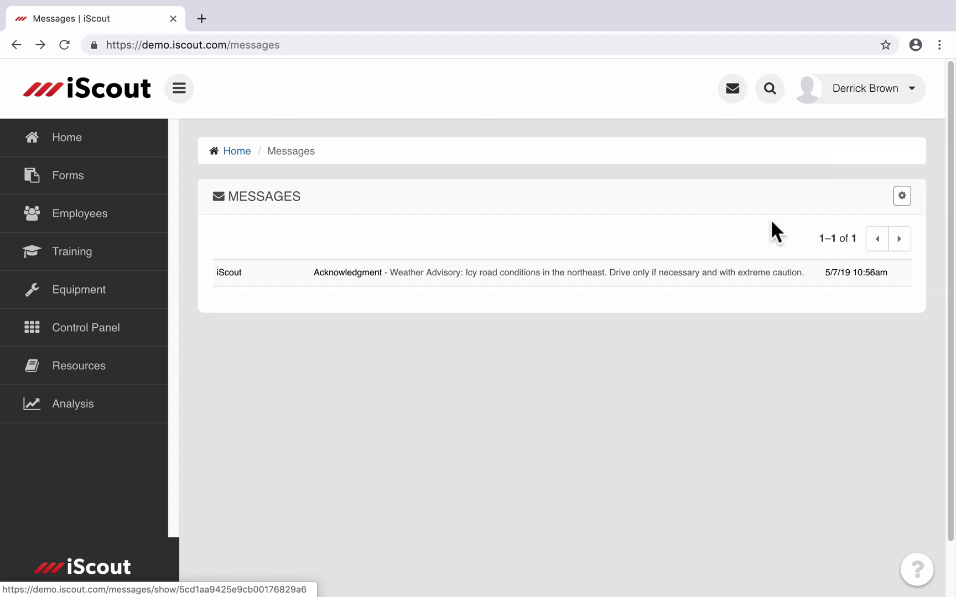
pyautogui.click(884, 90)
pyautogui.click(871, 117)
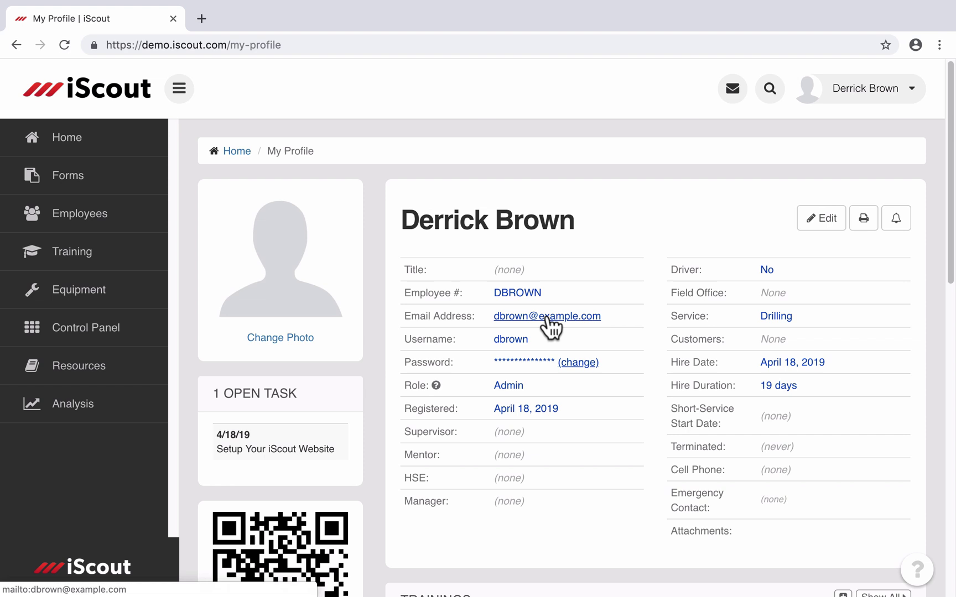
pyautogui.scroll(-1, 539, 388)
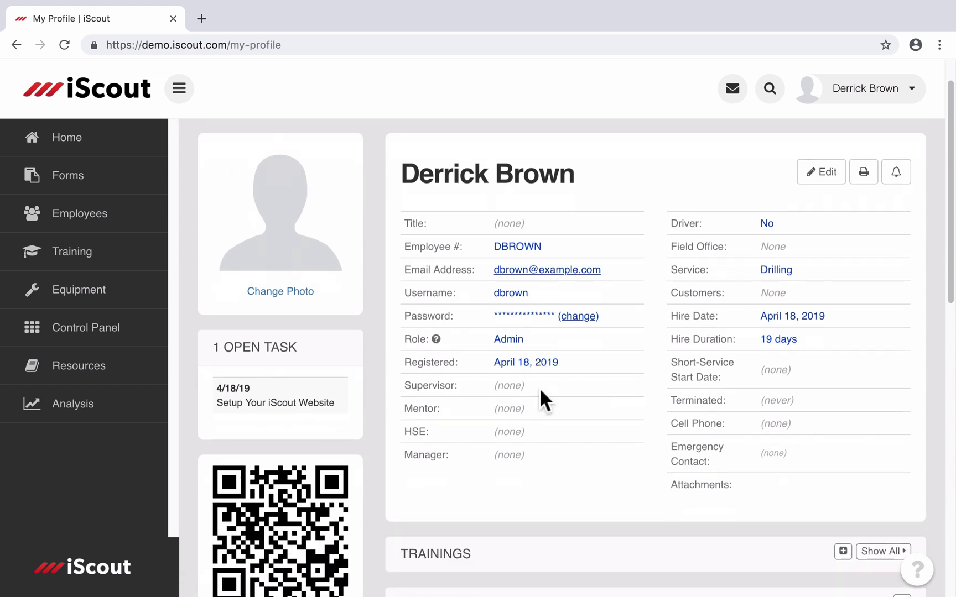
pyautogui.scroll(-3, 540, 390)
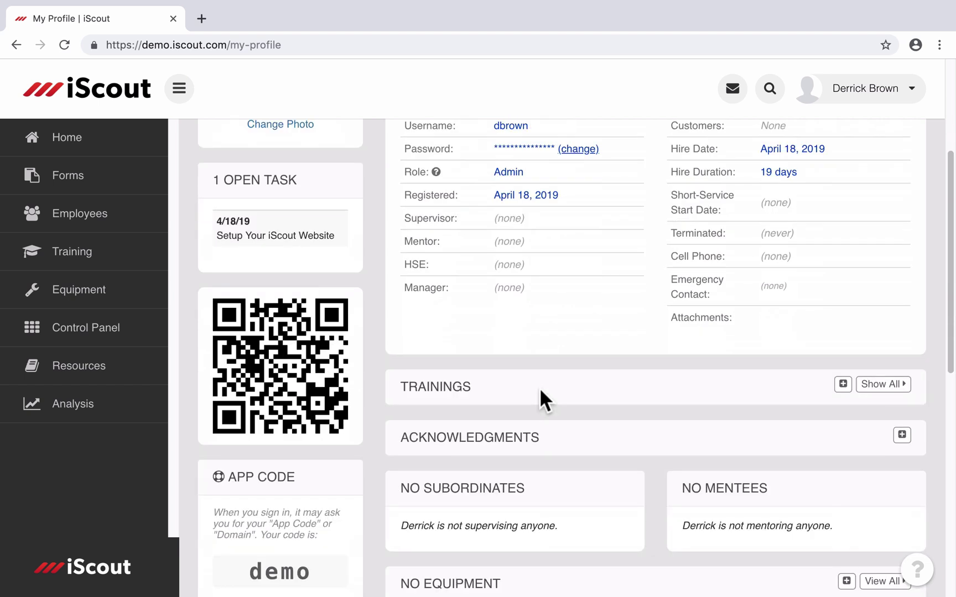
pyautogui.scroll(-5, 539, 387)
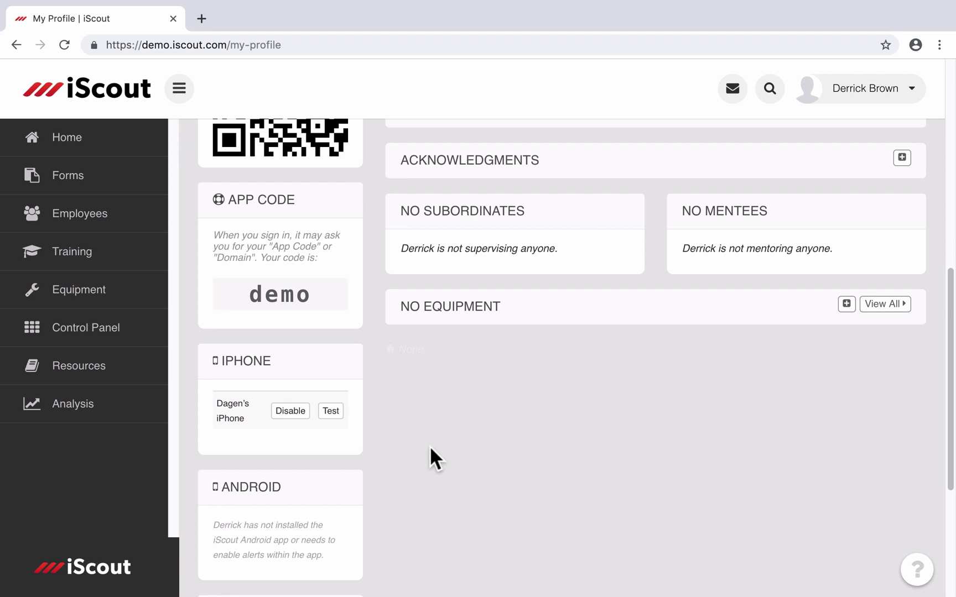
# Step: Return to the top of My Profile and open Edit Notification Settings
pyautogui.scroll(10, 430, 447)
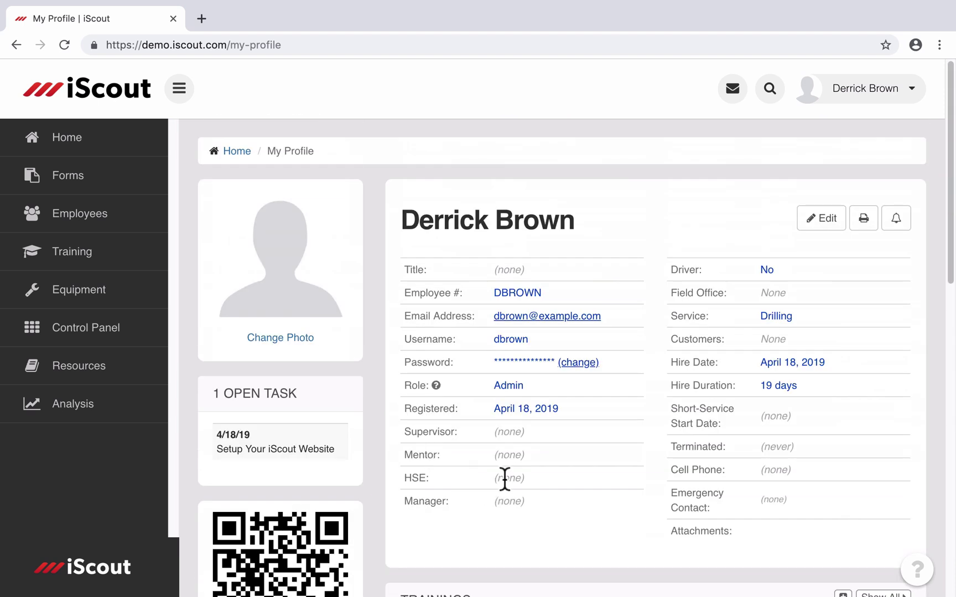
pyautogui.click(896, 222)
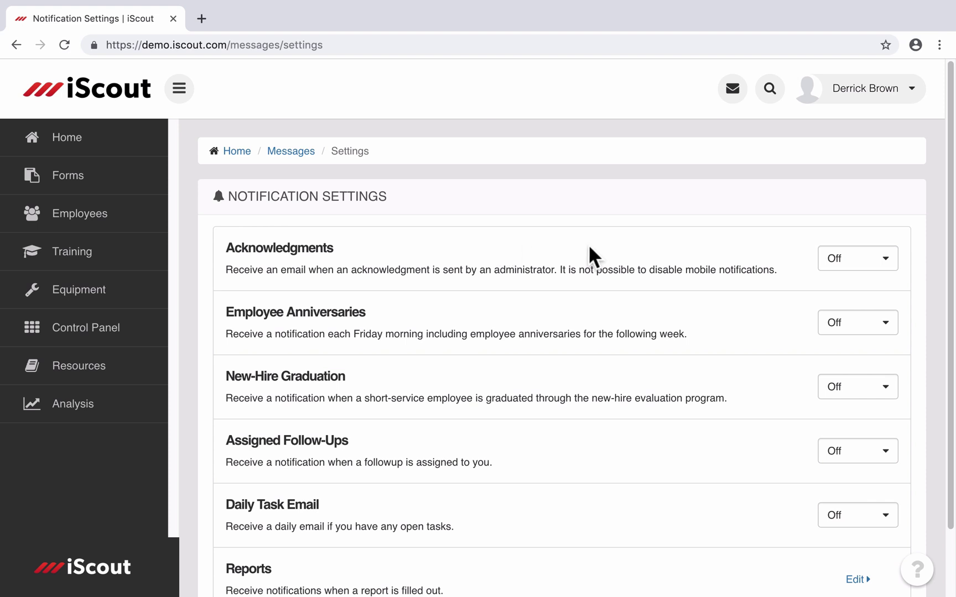
# Step: Set Acknowledgments to Email, Employee Anniversaries to Email and iPhone, New-Hire Graduation to Email
pyautogui.click(833, 263)
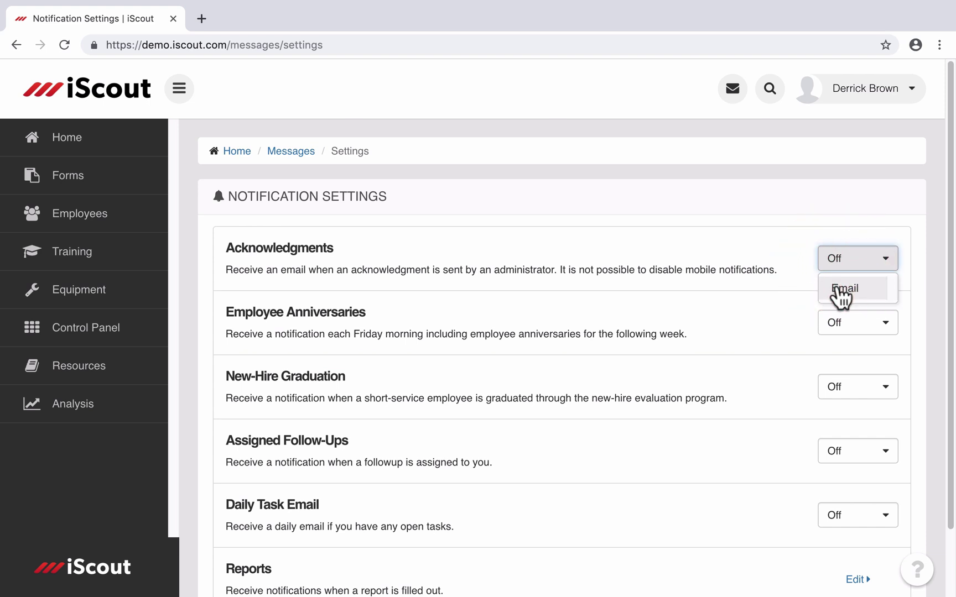
pyautogui.click(840, 290)
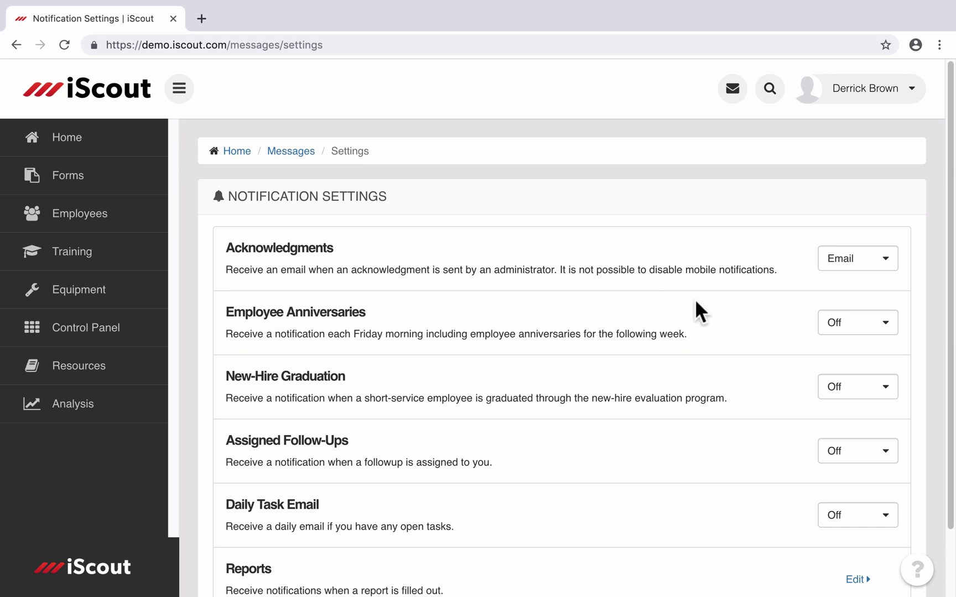
pyautogui.click(879, 332)
pyautogui.click(866, 355)
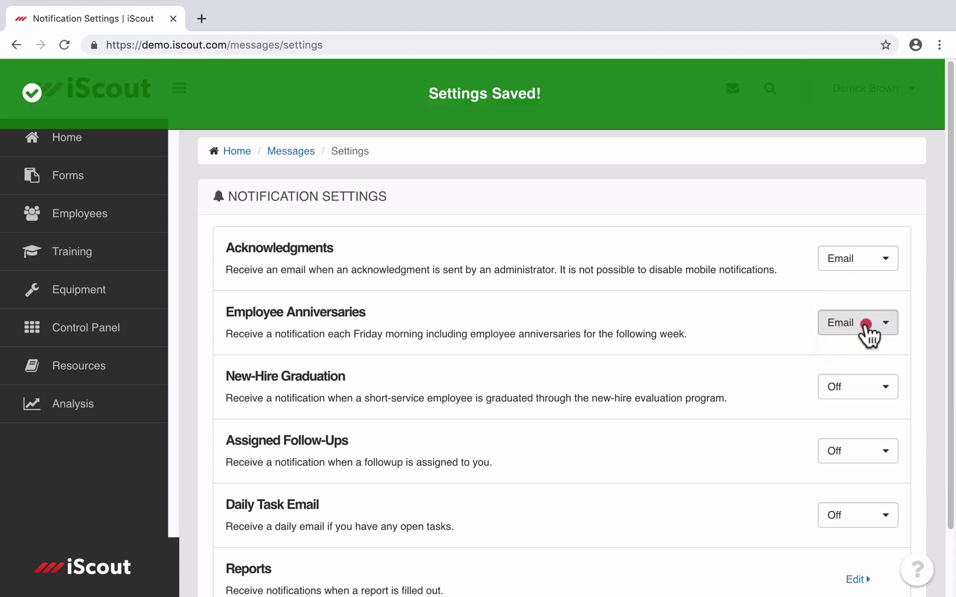
pyautogui.click(868, 332)
pyautogui.click(847, 376)
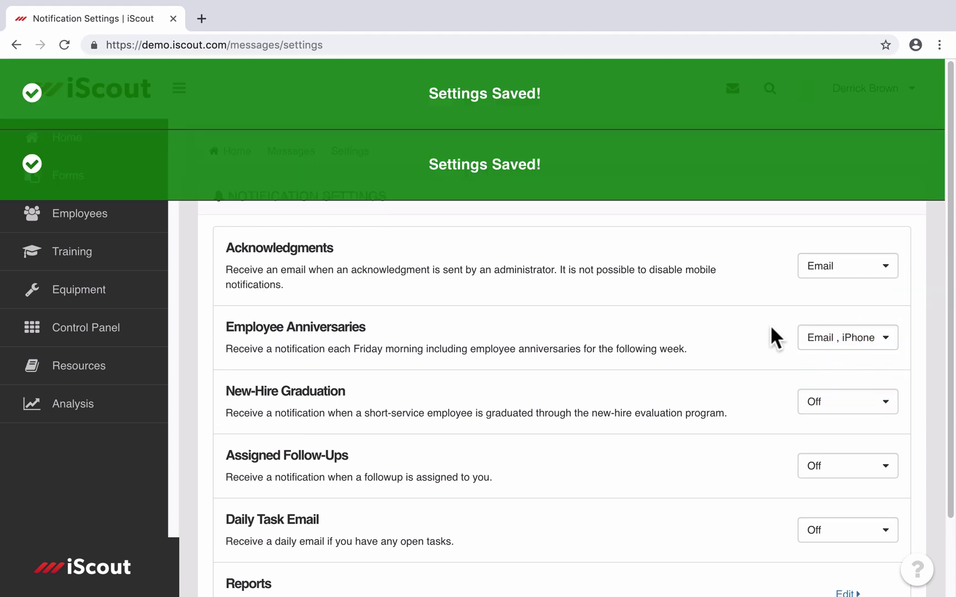
pyautogui.scroll(-1, 768, 354)
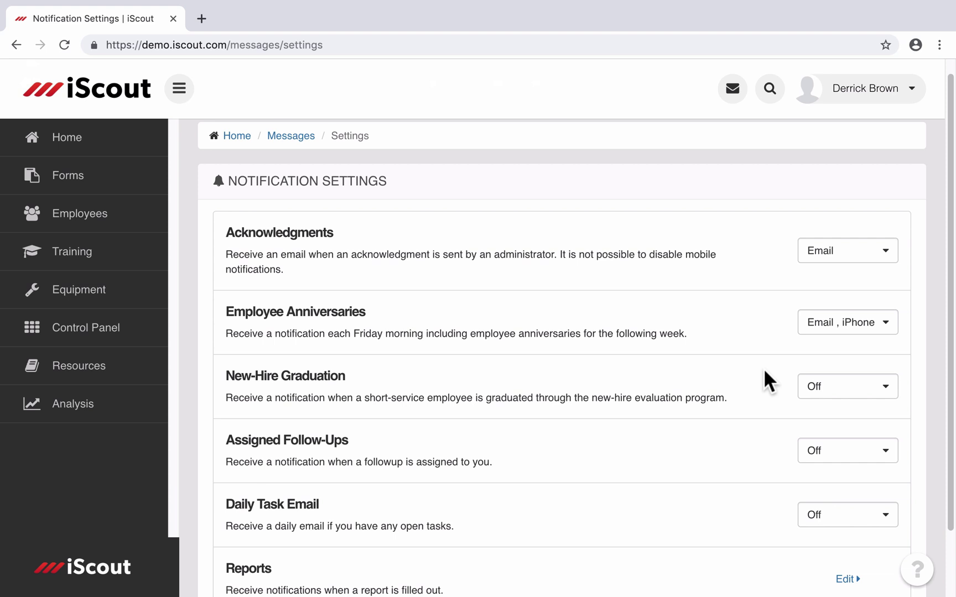
pyautogui.click(841, 388)
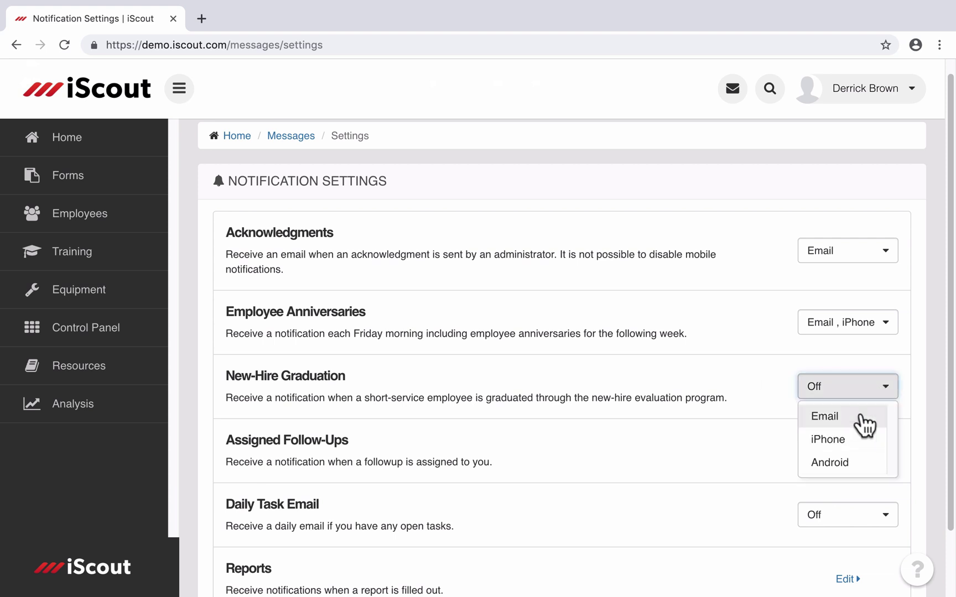
pyautogui.click(824, 416)
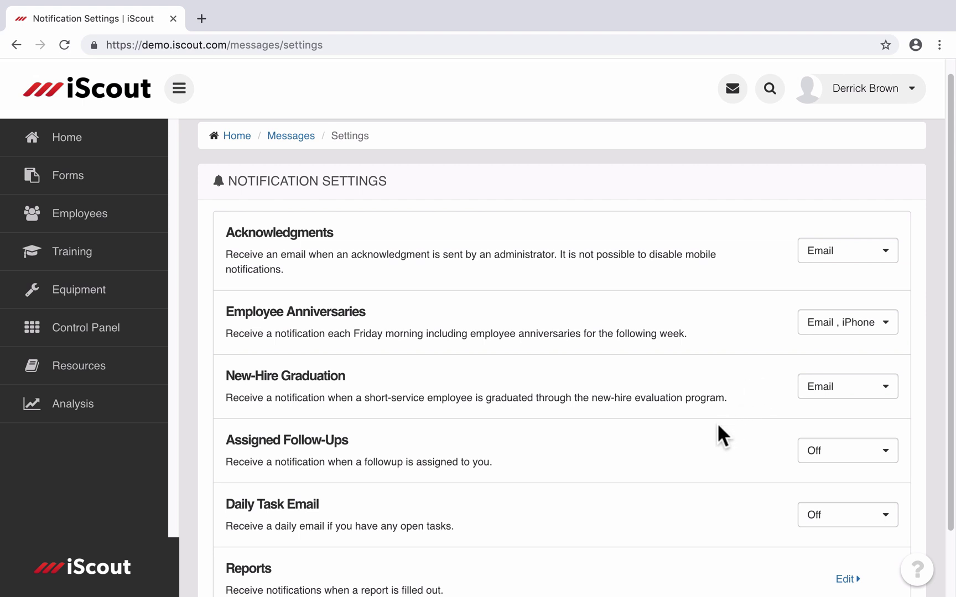
# Step: Set Assigned Follow-Ups alerts to iPhone and Daily Task Email to Email
pyautogui.click(858, 455)
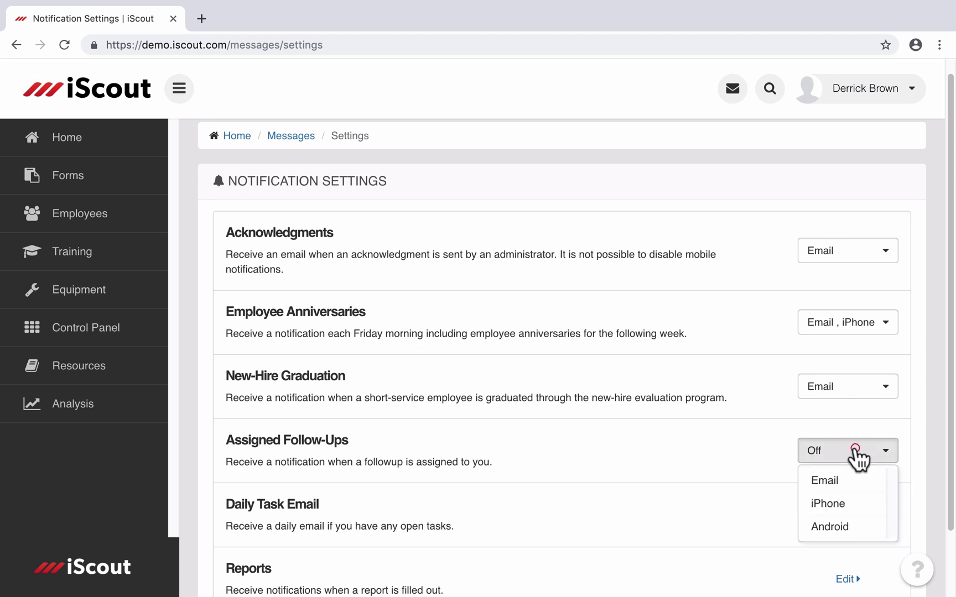
pyautogui.click(840, 506)
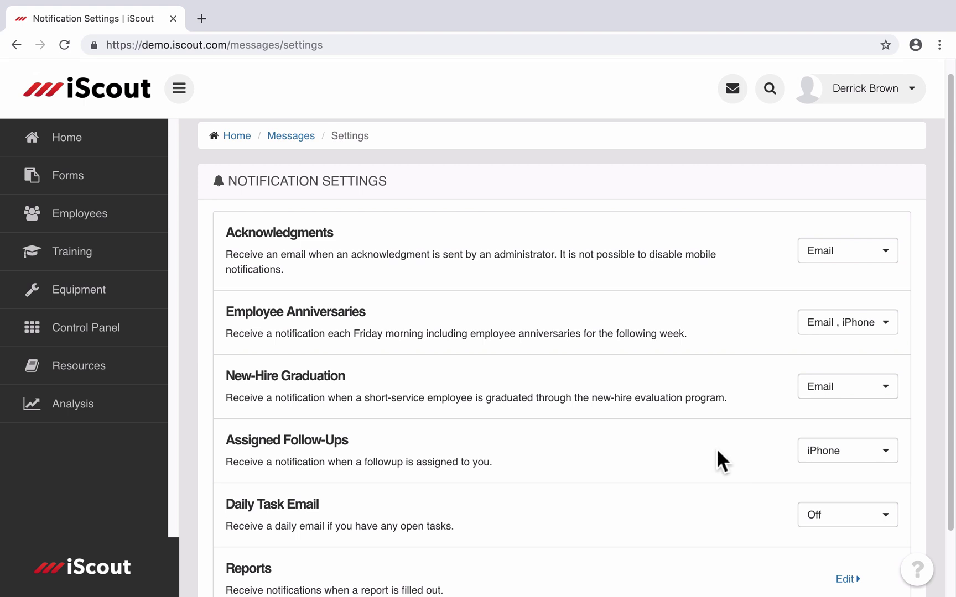
pyautogui.click(853, 522)
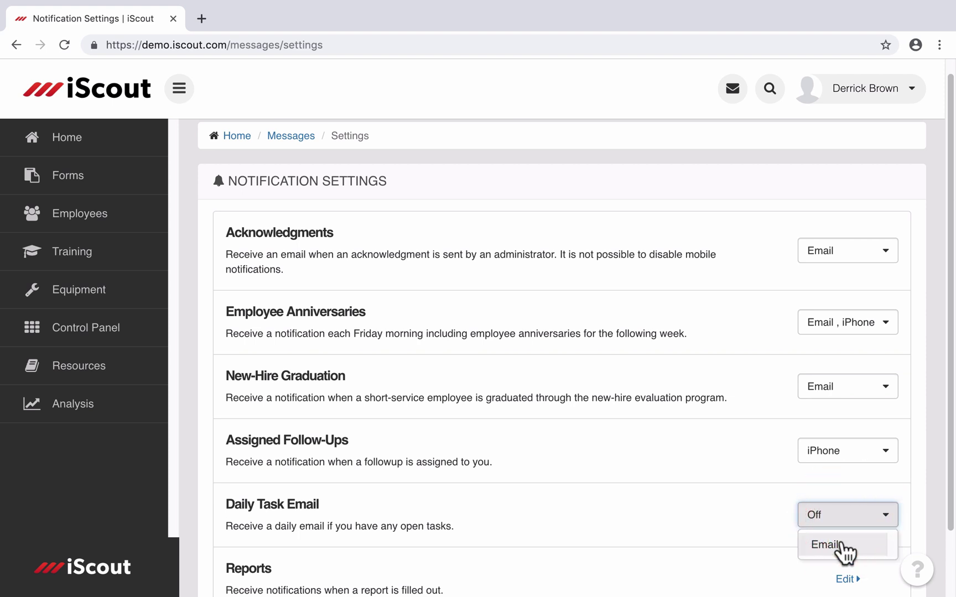
pyautogui.click(845, 548)
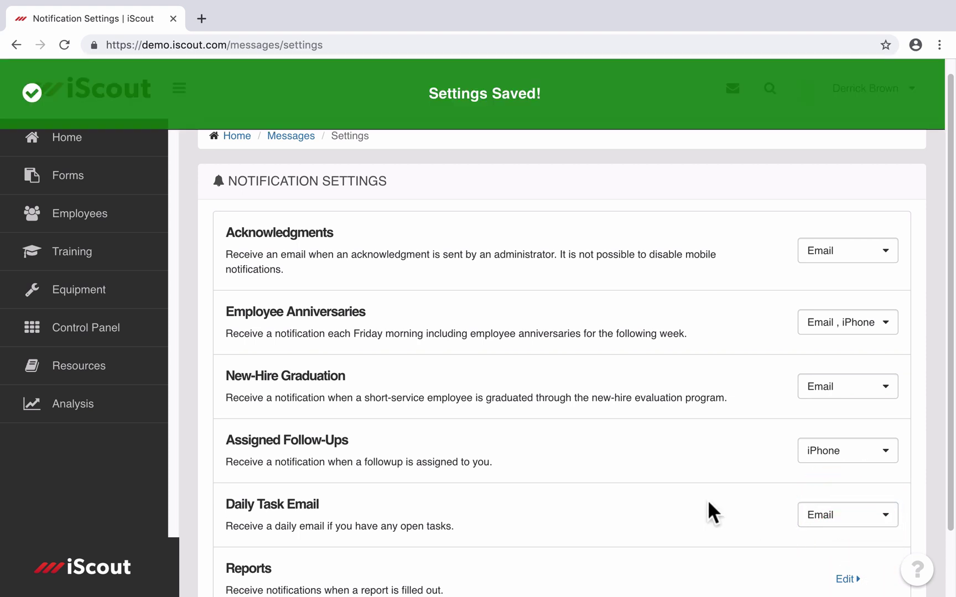
pyautogui.scroll(-3, 707, 500)
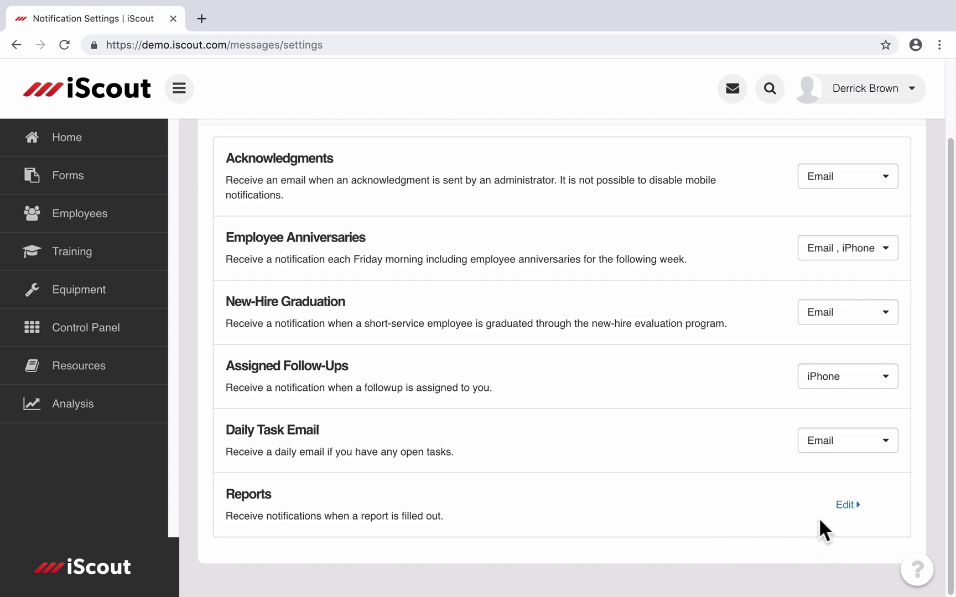
# Step: Turn on Near Miss Report (Sample) alerts for all responses, delivered by Email
pyautogui.click(845, 505)
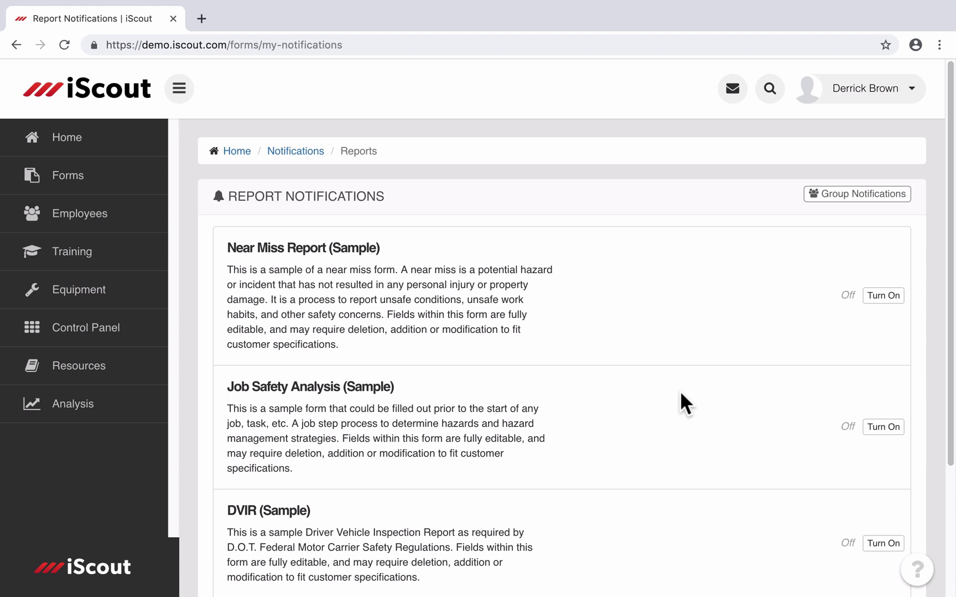
pyautogui.click(892, 301)
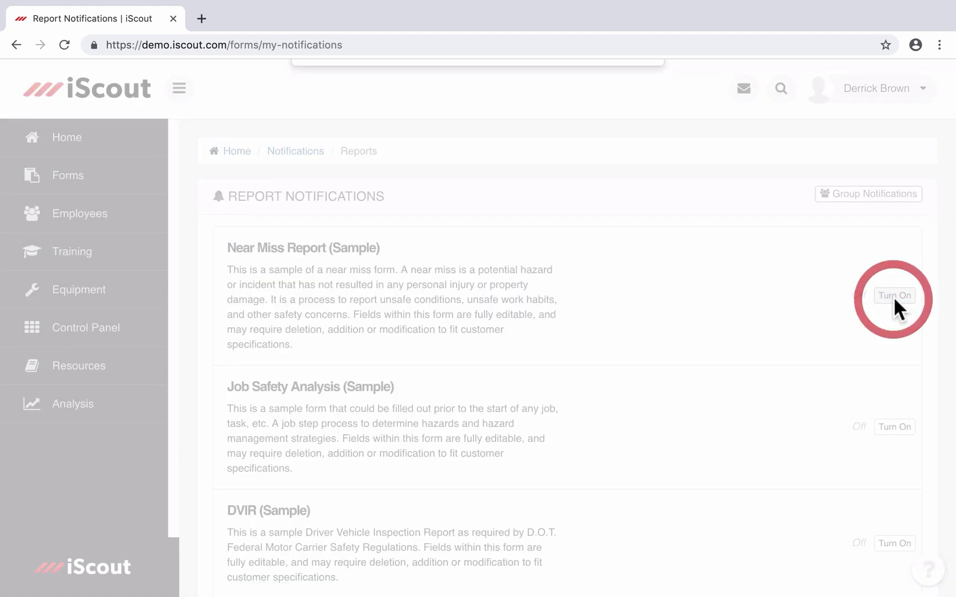
pyautogui.click(571, 288)
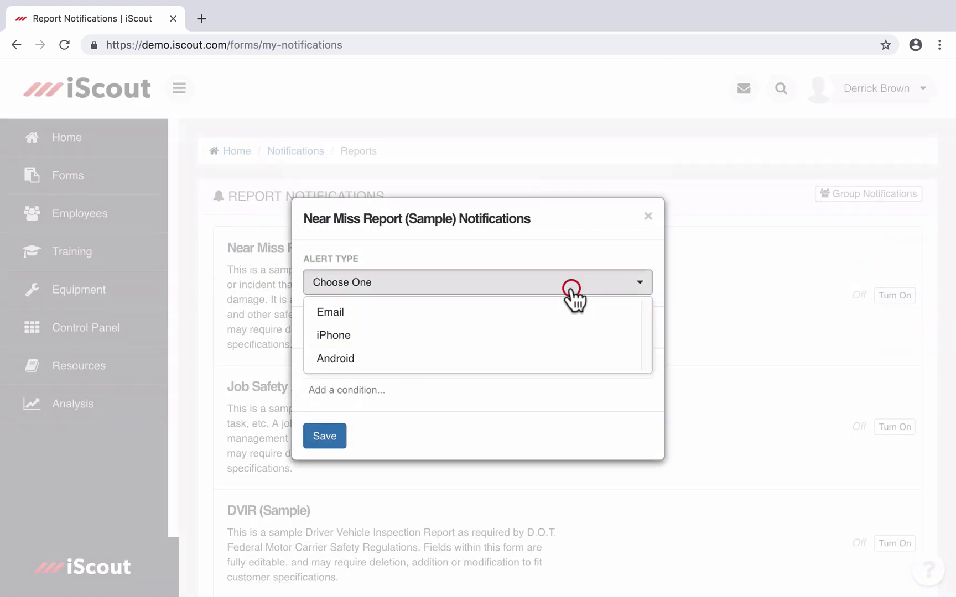
pyautogui.click(385, 309)
pyautogui.click(316, 437)
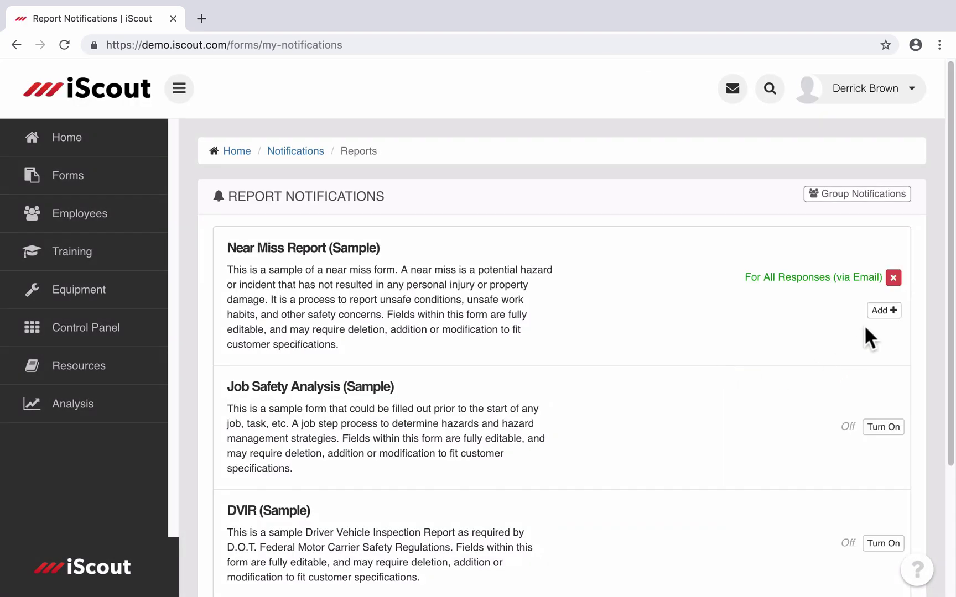
pyautogui.click(884, 311)
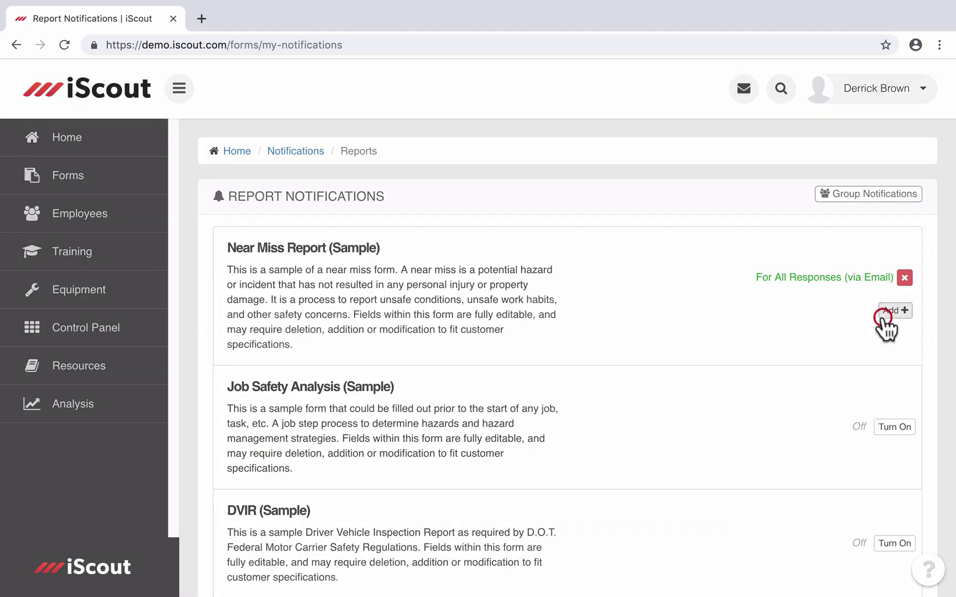
# Step: Choose Email and iPhone as alert types for the new Near Miss Report rule
pyautogui.click(485, 290)
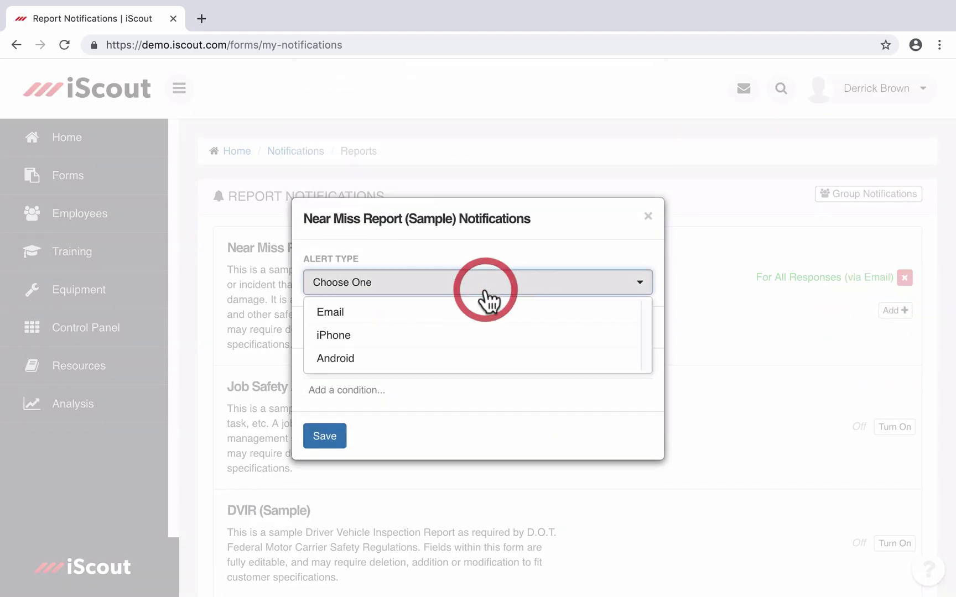
pyautogui.click(443, 324)
pyautogui.click(423, 285)
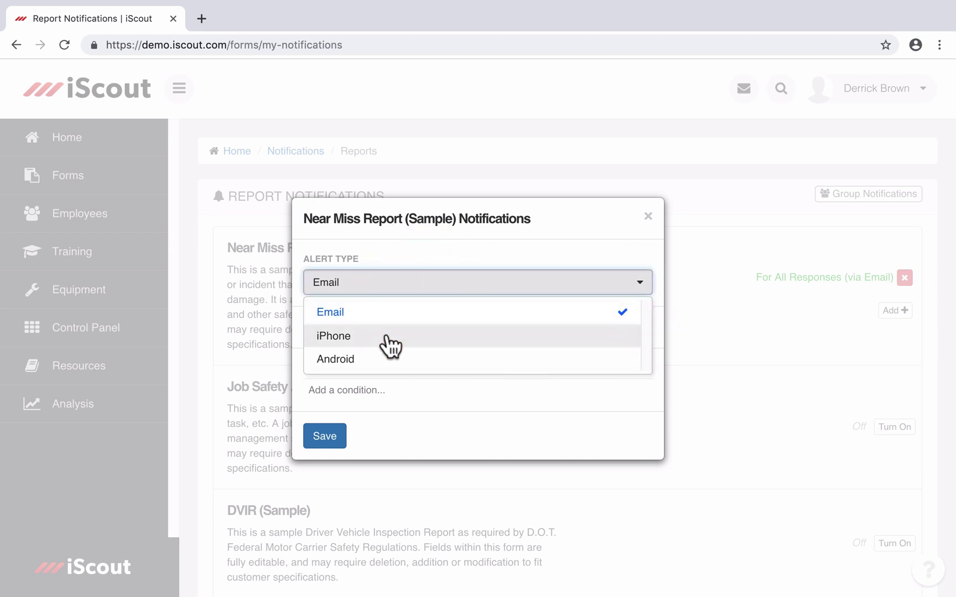
pyautogui.click(389, 339)
# Step: Add the condition Severity Level is High and save the conditional alert
pyautogui.click(365, 391)
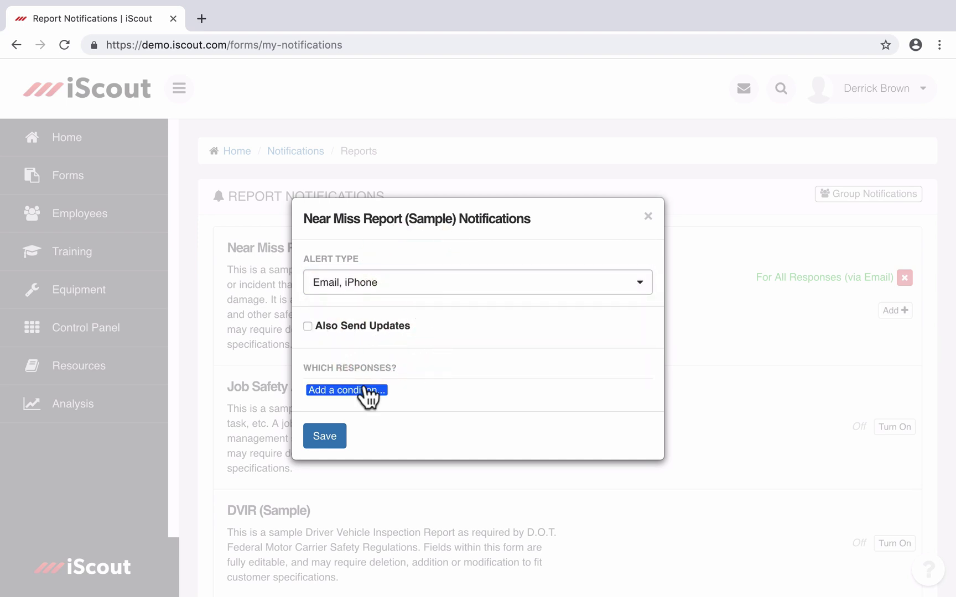
pyautogui.click(380, 438)
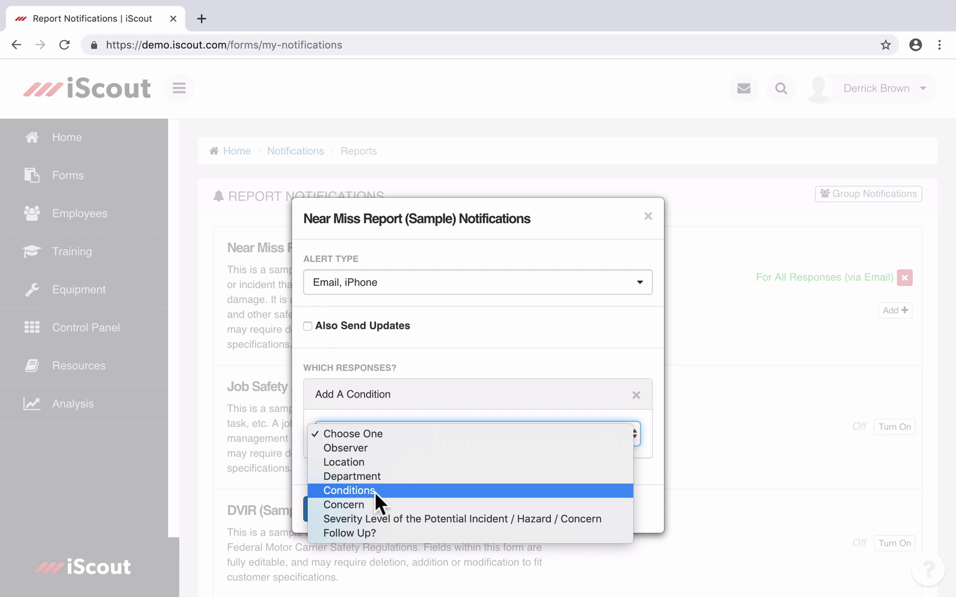
pyautogui.click(374, 519)
pyautogui.click(367, 475)
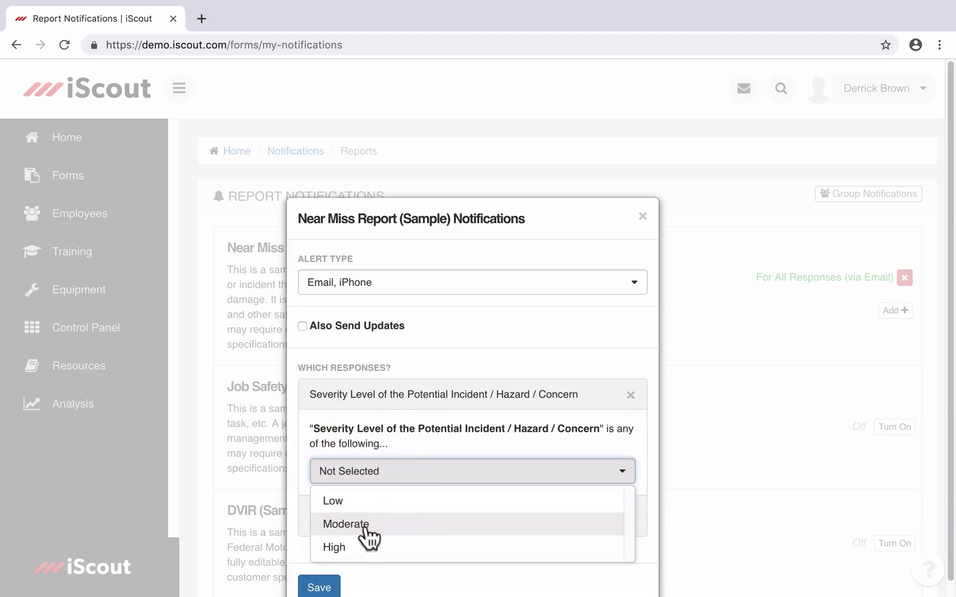
pyautogui.click(361, 545)
pyautogui.click(346, 517)
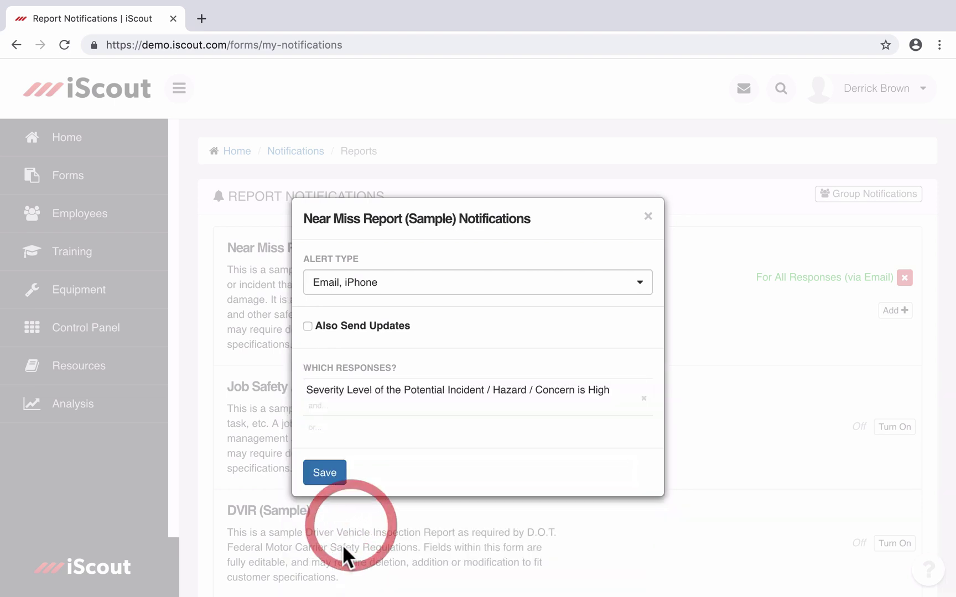
pyautogui.click(335, 483)
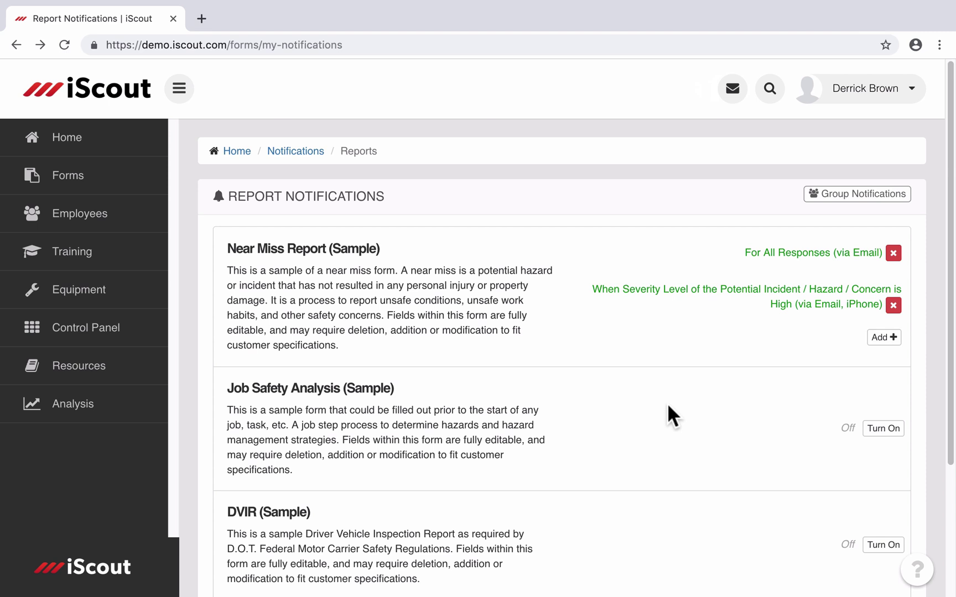
# Step: Search for the employee by name, open their profile, and show their notification settings
pyautogui.click(775, 88)
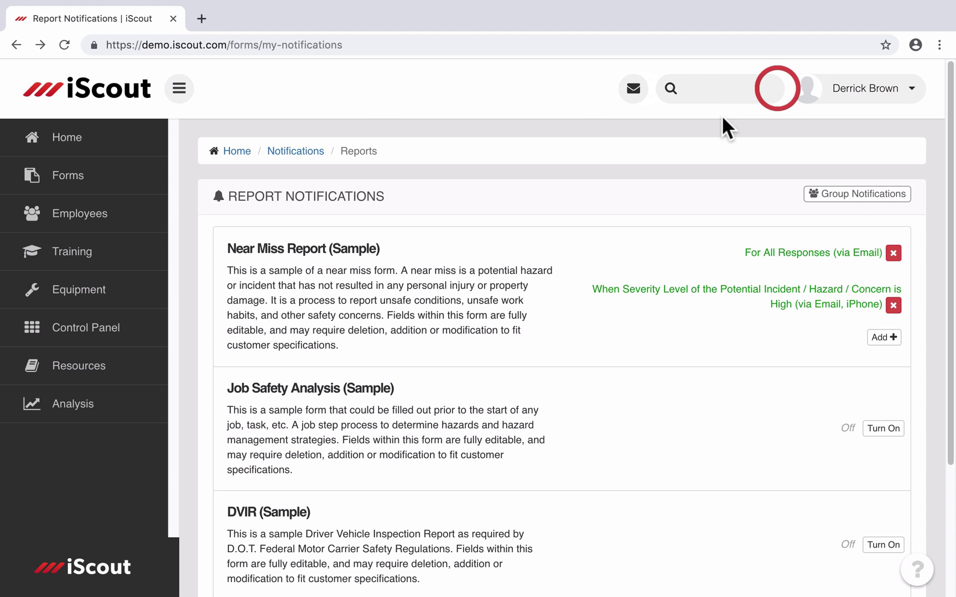
pyautogui.click(701, 88)
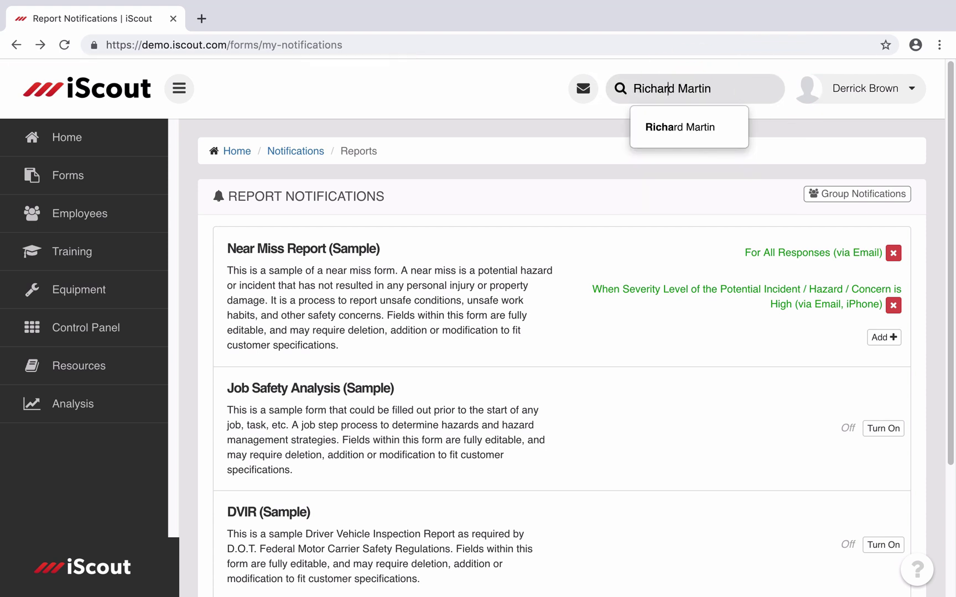
pyautogui.click(703, 127)
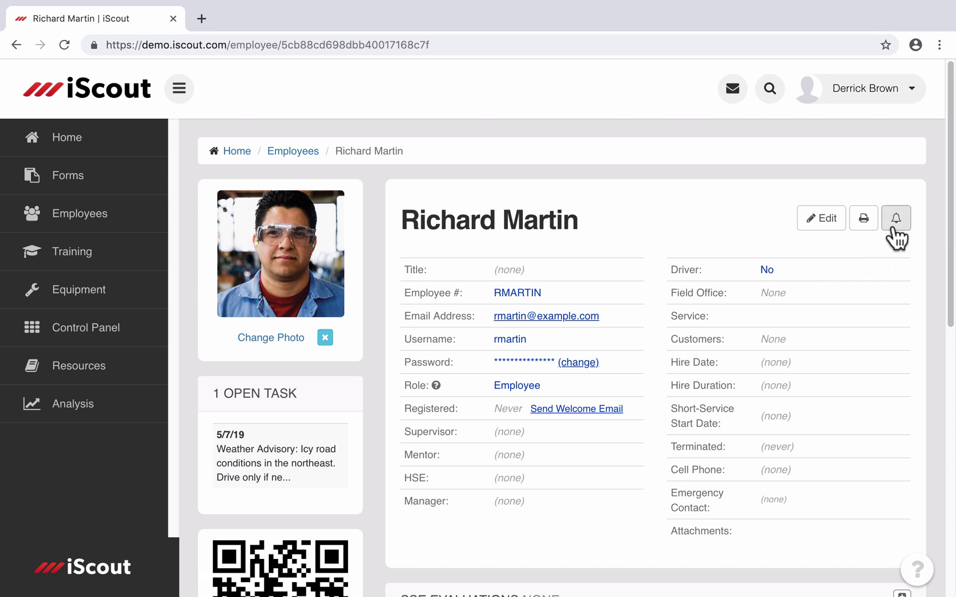
pyautogui.click(894, 226)
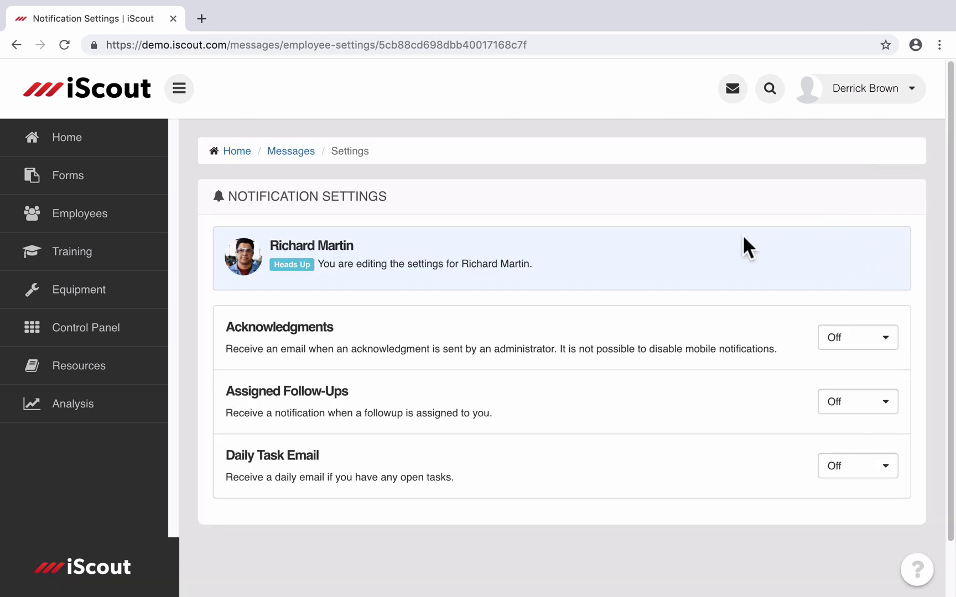